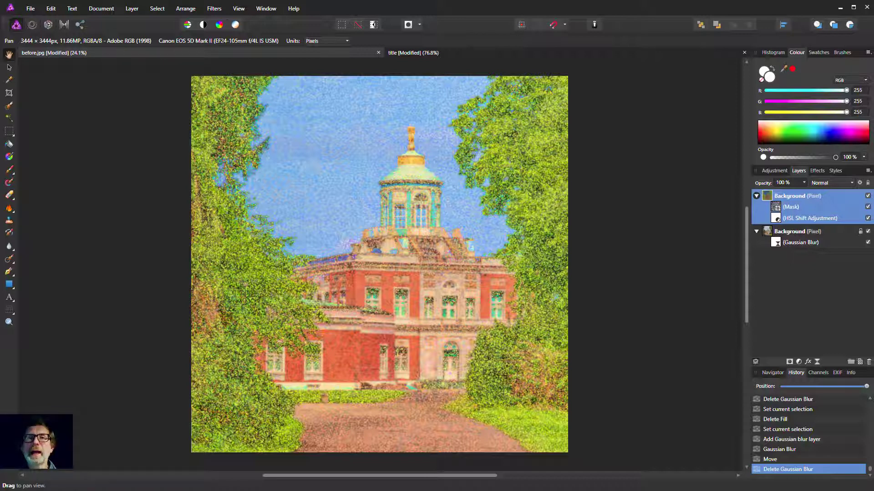
# Step: Add a live Gaussian Blur filter to the upper Background layer and move it to the top of the layer stack
pyautogui.click(757, 195)
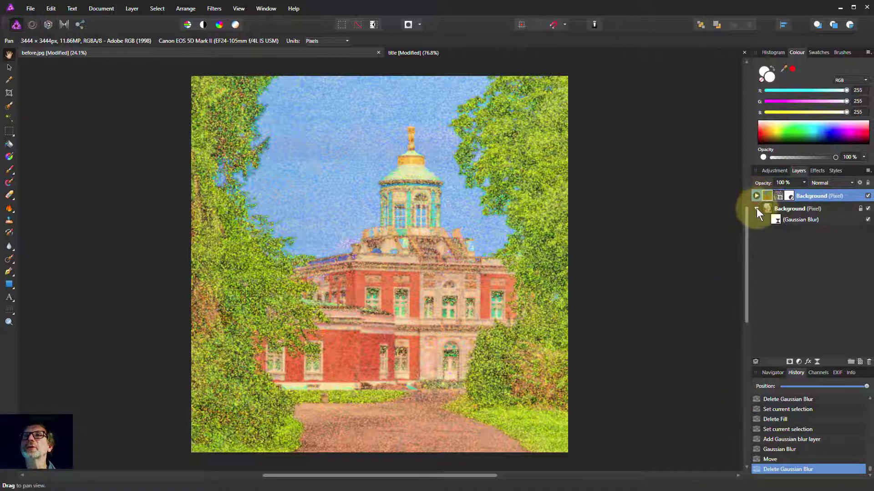
pyautogui.click(757, 209)
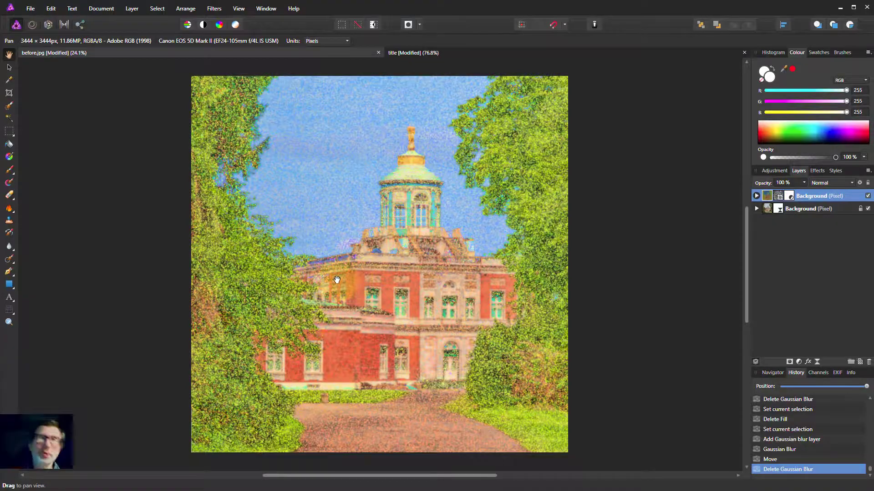
pyautogui.moveTo(336, 279); pyautogui.dragTo(369, 291)
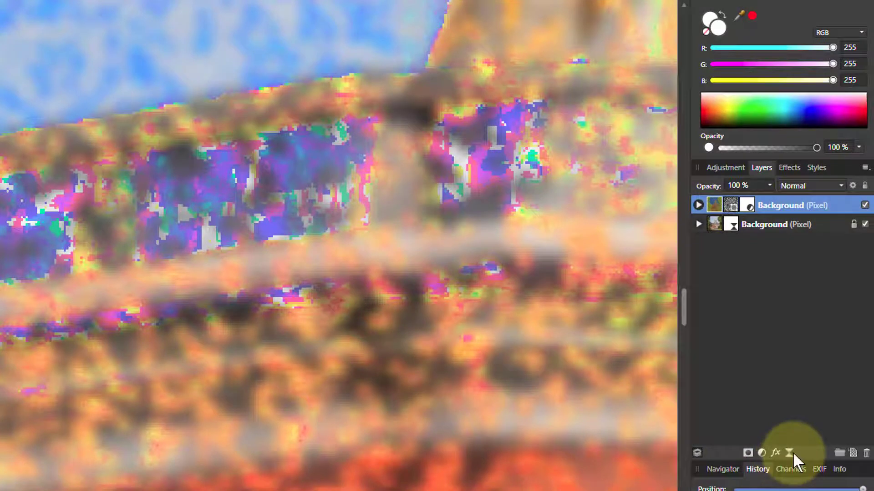
pyautogui.click(789, 452)
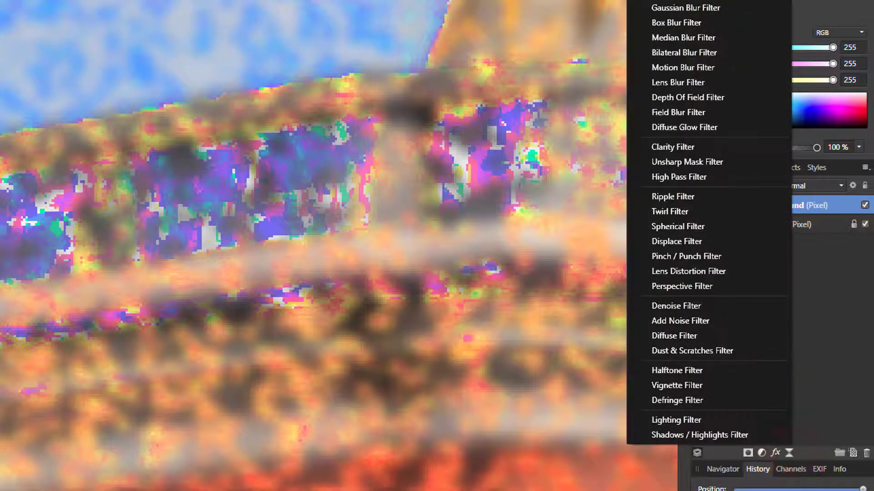
pyautogui.click(684, 8)
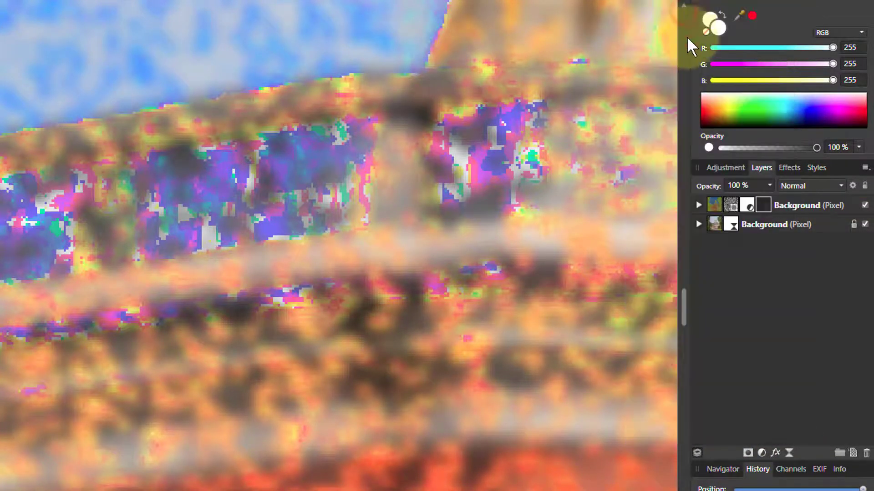
pyautogui.click(698, 206)
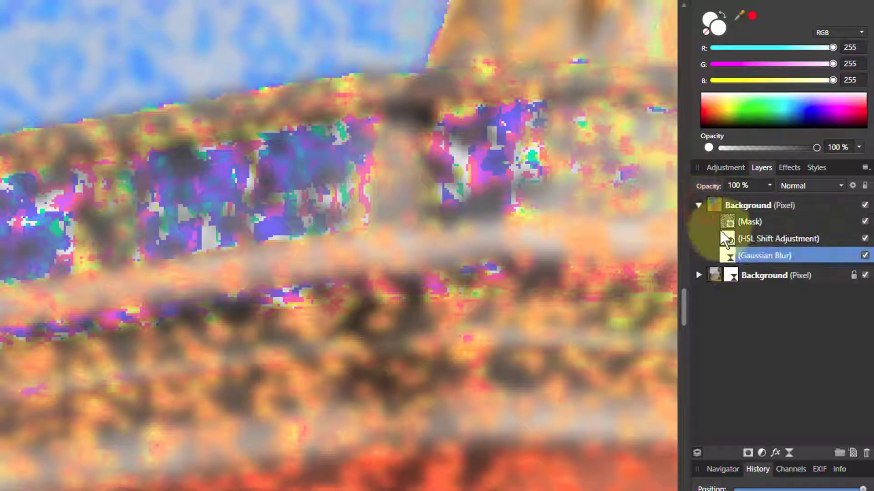
pyautogui.moveTo(728, 256); pyautogui.dragTo(725, 202)
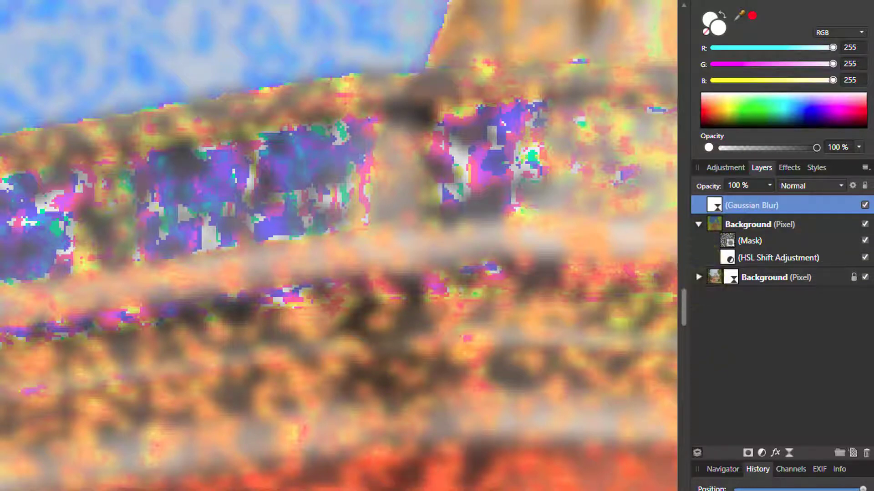
# Step: Enable Preserve Alpha for the new Gaussian Blur filter and set its radius to 0.5 px
pyautogui.moveTo(482, 490); pyautogui.dragTo(480, 423)
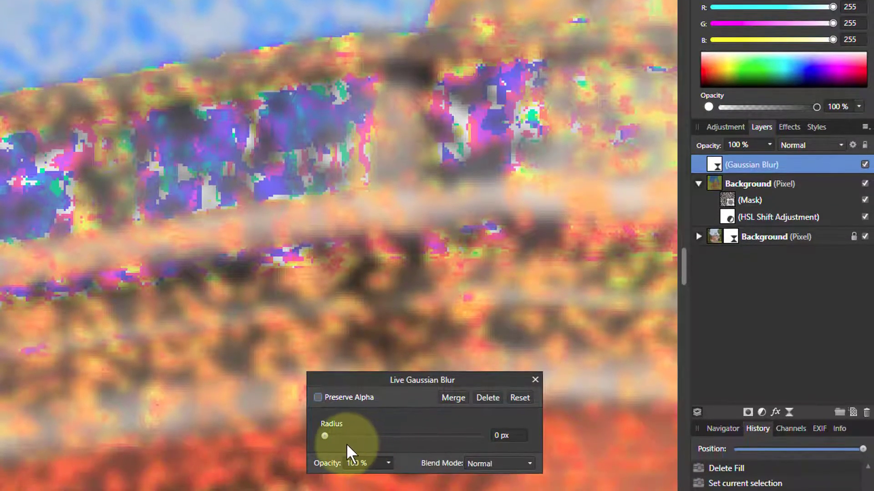
pyautogui.click(318, 397)
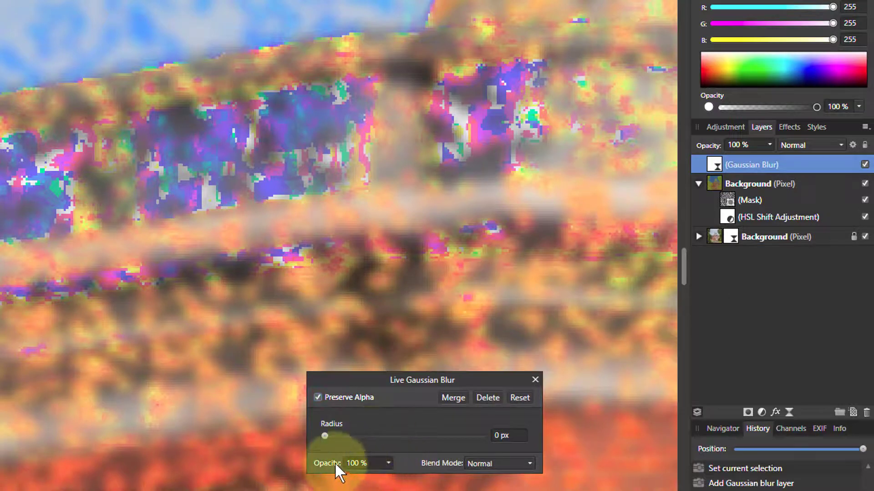
pyautogui.moveTo(325, 435); pyautogui.dragTo(342, 440)
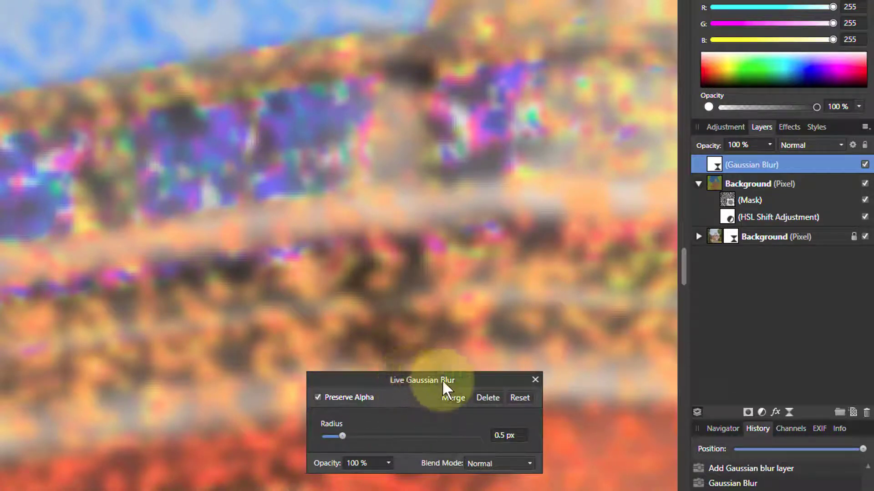
pyautogui.click(534, 379)
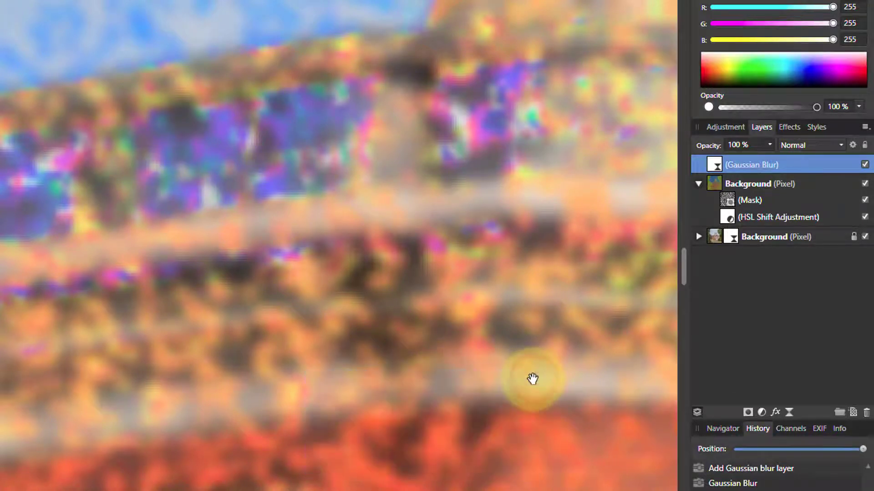
# Step: Compare the building's facade with the lower Background layer's Gaussian Blur switched off and on again
pyautogui.hotkey('ctrl', '0')
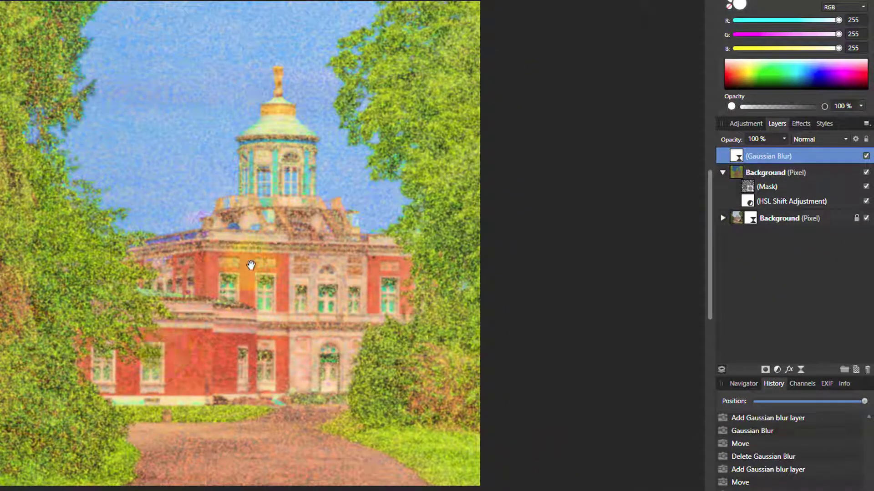
pyautogui.scroll(6, 292, 285)
pyautogui.scroll(4, 298, 279)
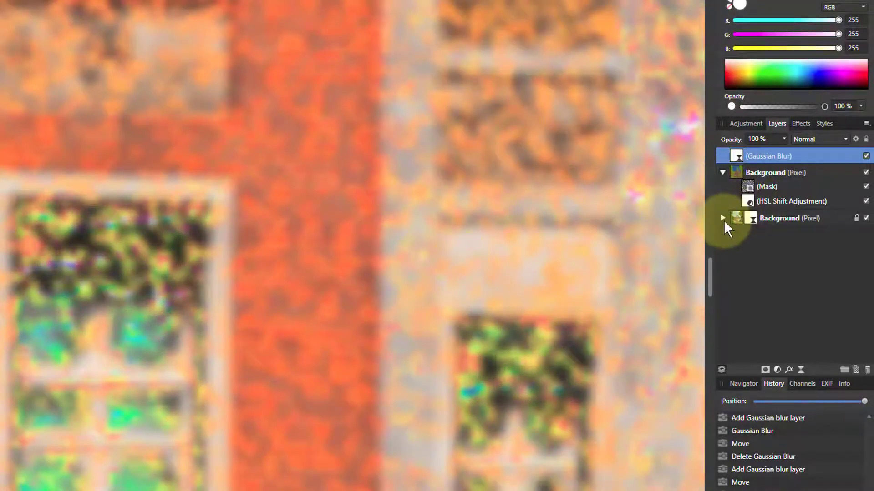
pyautogui.click(723, 219)
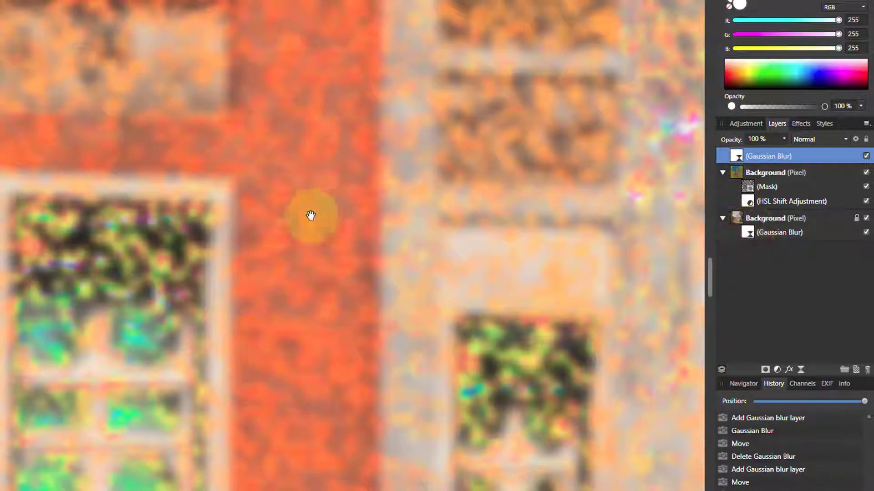
pyautogui.click(855, 218)
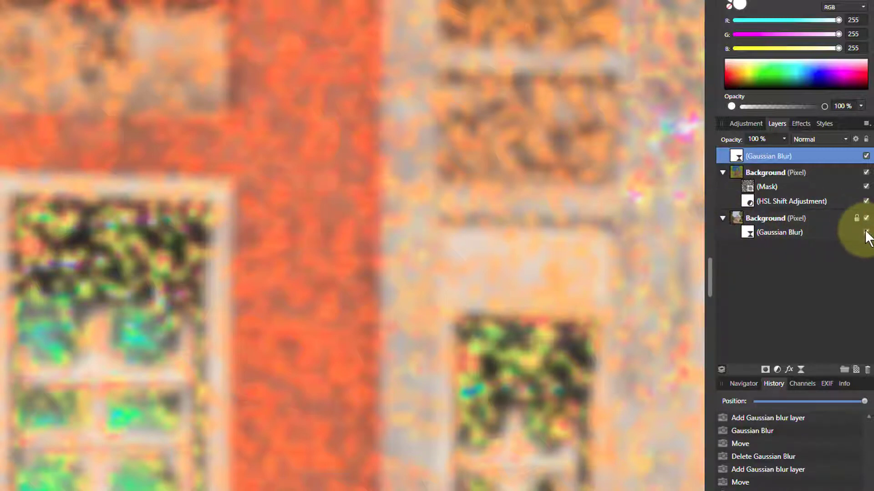
pyautogui.click(865, 232)
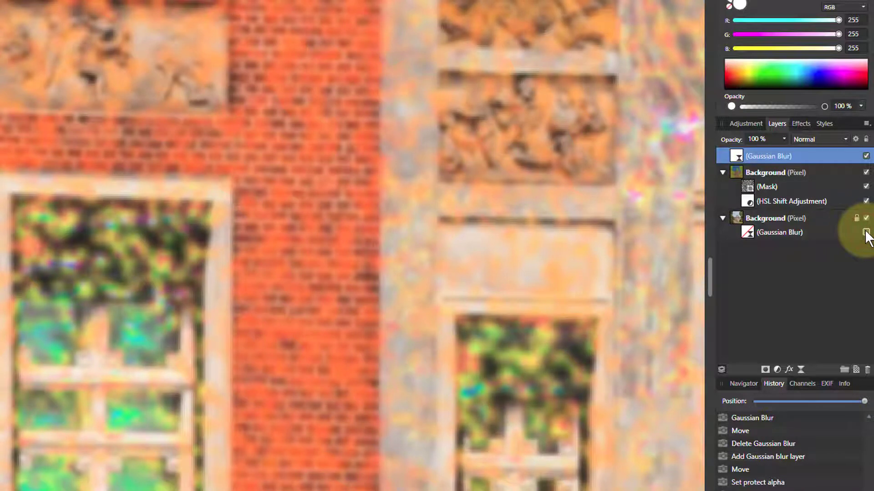
pyautogui.click(865, 232)
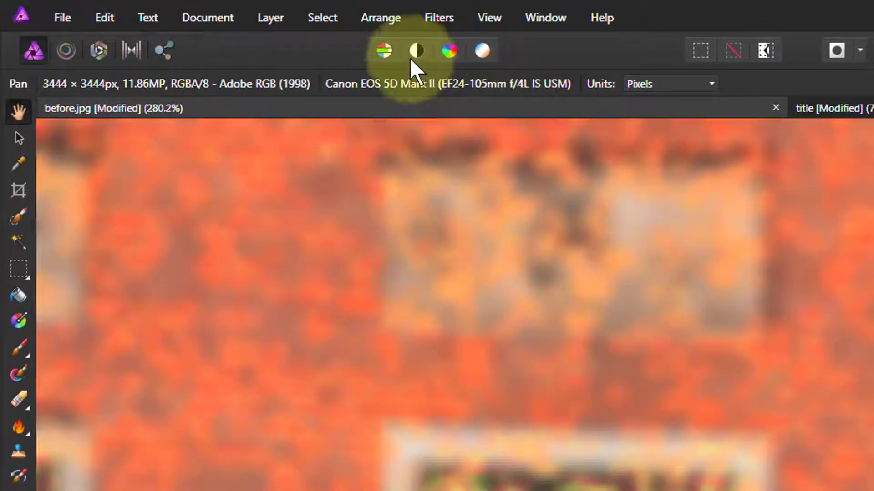
# Step: Add a white fill layer and move it to the bottom of the layer stack
pyautogui.click(272, 18)
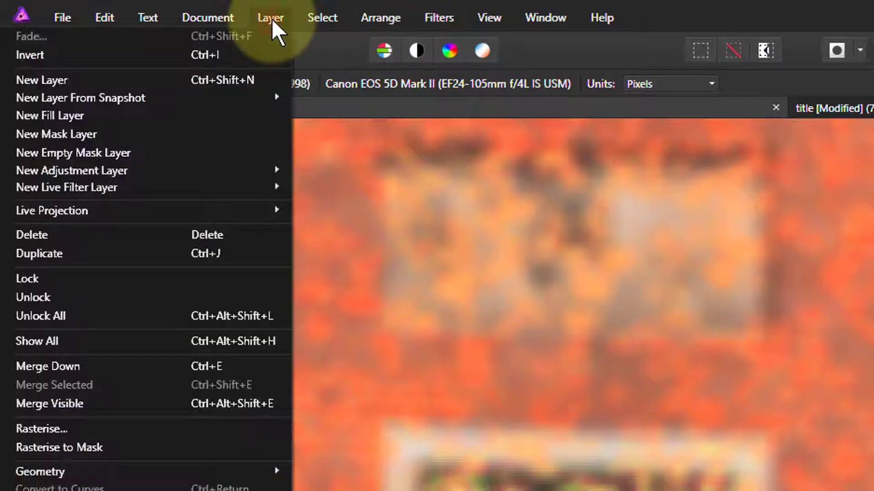
pyautogui.click(224, 110)
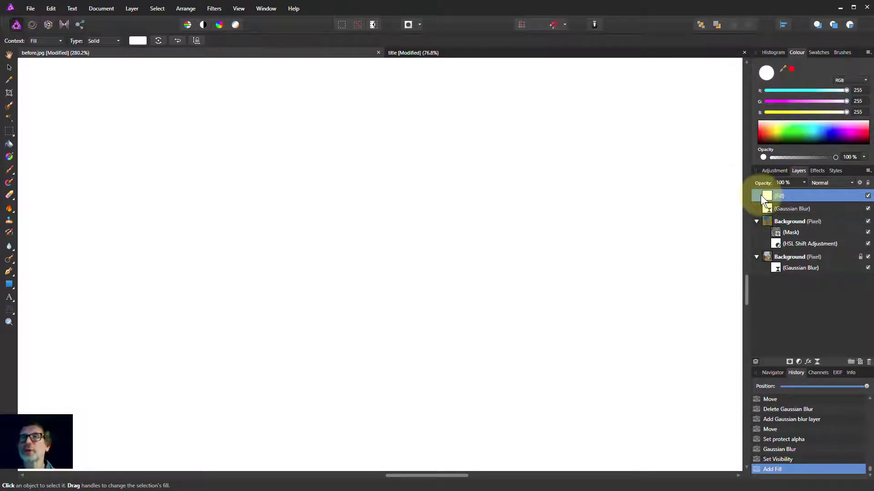
pyautogui.hotkey('ctrl', '0')
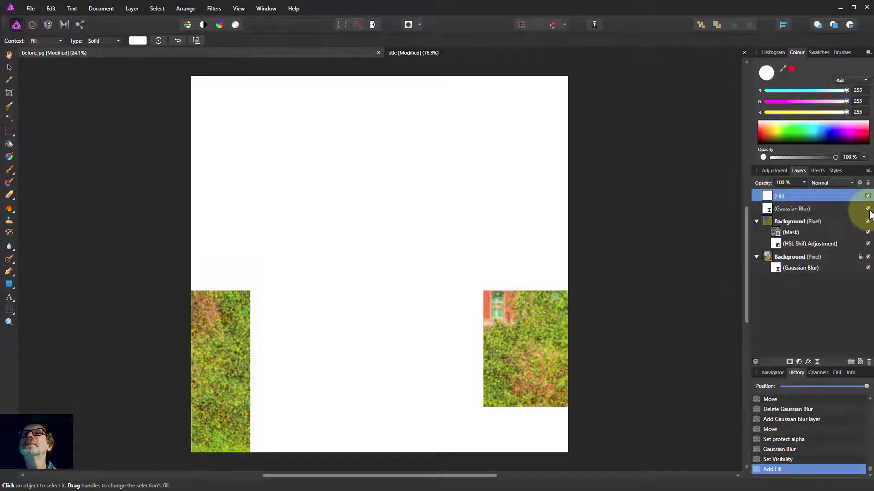
pyautogui.hotkey('ctrl', 'shift', '[')
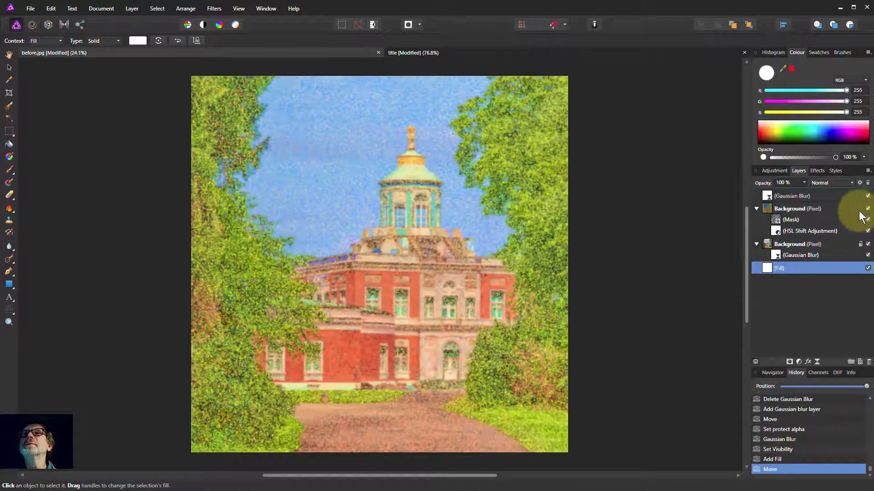
# Step: Hide the lower Background layer and merge the visible layers into a new pixel layer above the top Gaussian Blur
pyautogui.click(867, 245)
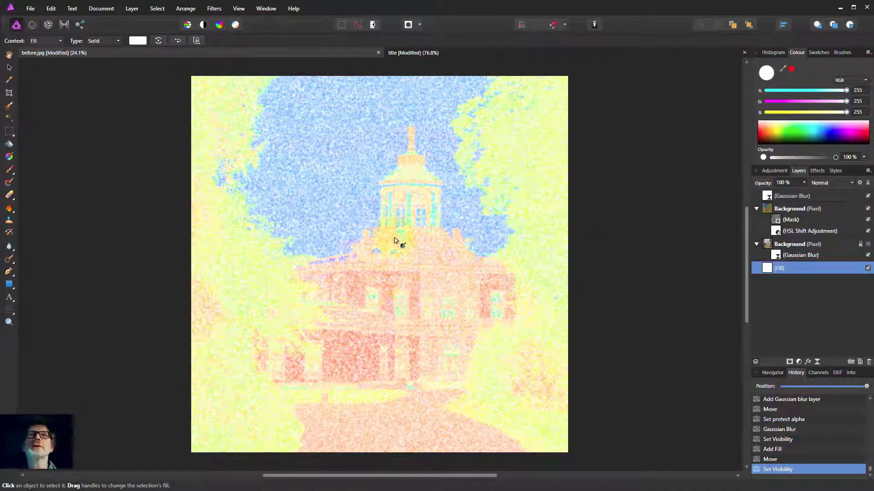
pyautogui.scroll(5, 373, 245)
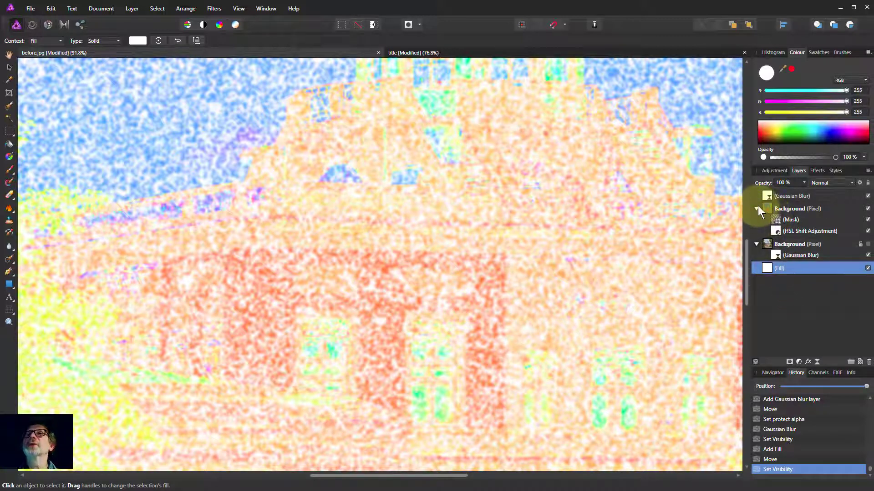
pyautogui.click(774, 196)
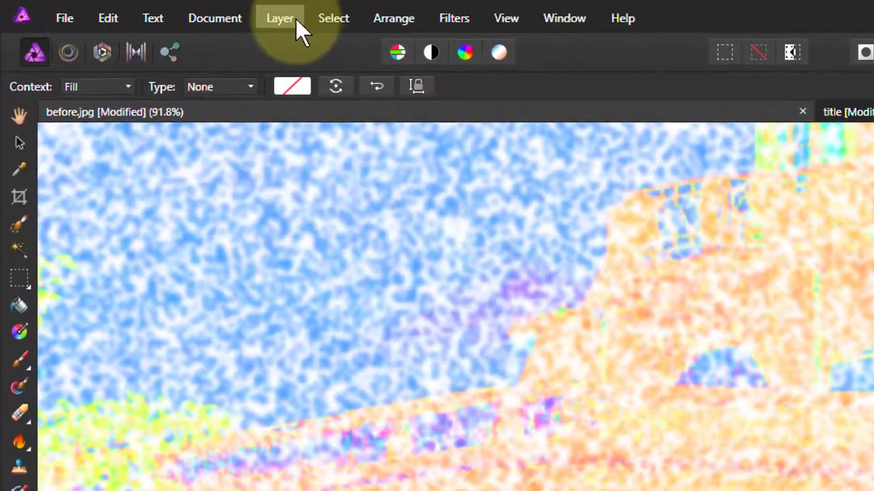
pyautogui.click(293, 19)
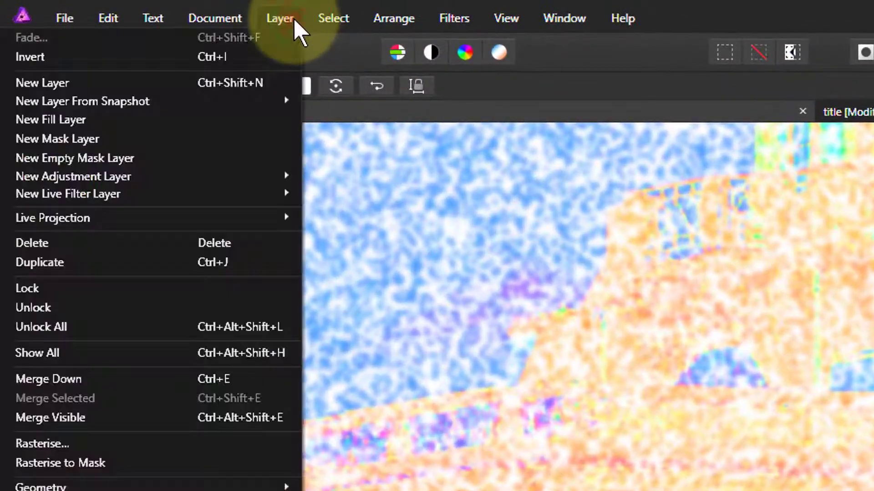
pyautogui.click(261, 421)
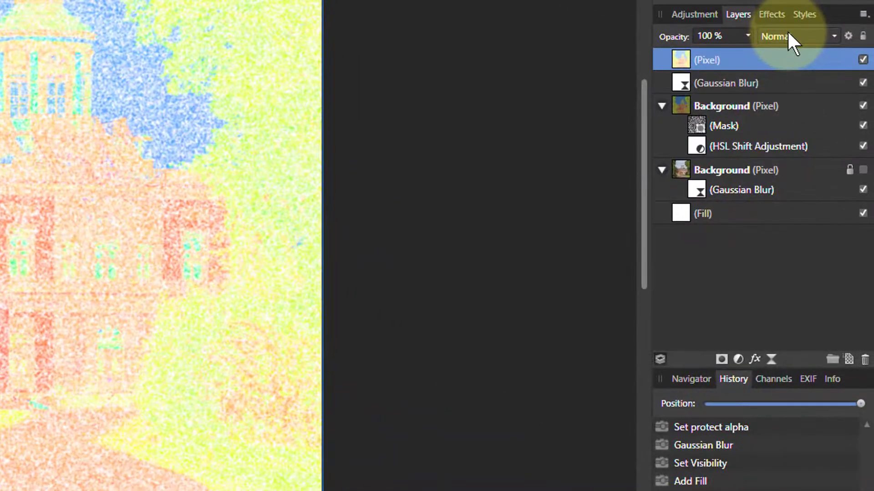
# Step: Set the merged pixel layer's blend mode to Multiply and duplicate the layer
pyautogui.click(806, 105)
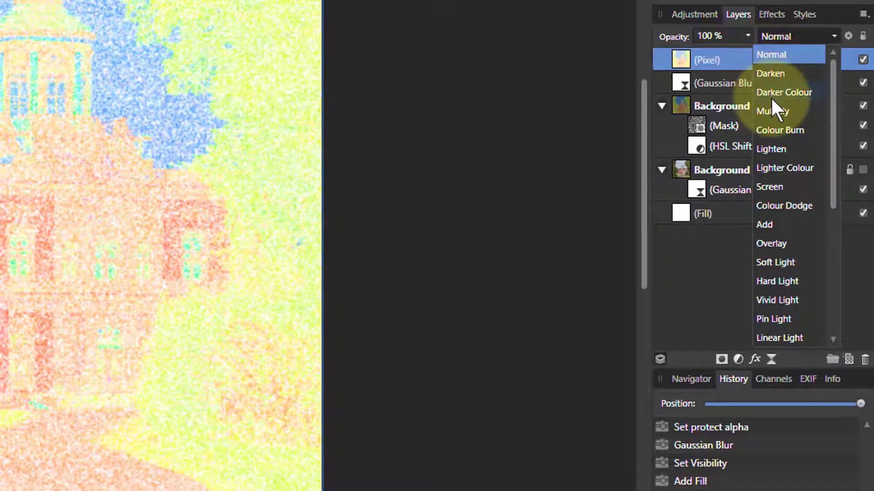
pyautogui.click(769, 113)
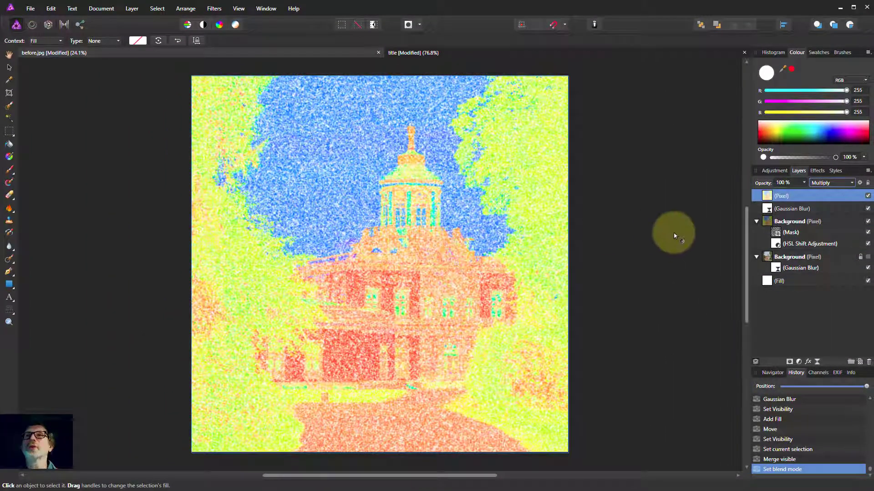
pyautogui.click(756, 203)
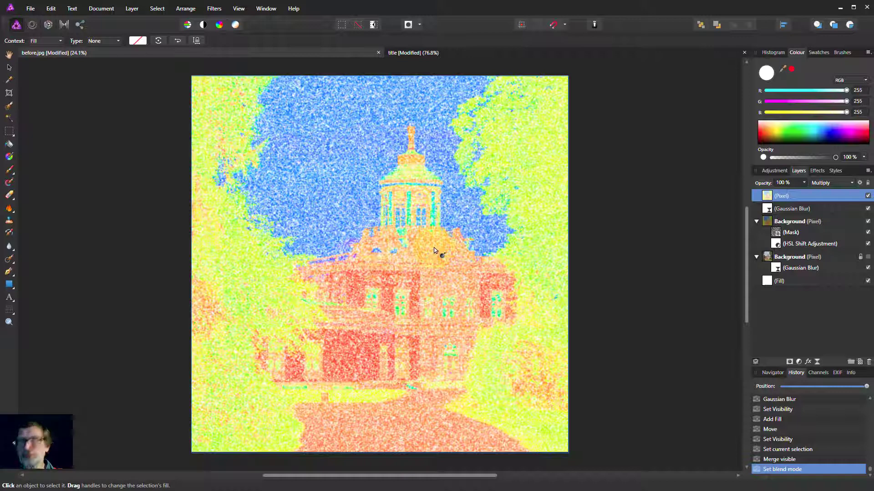
pyautogui.hotkey('ctrl', 'j')
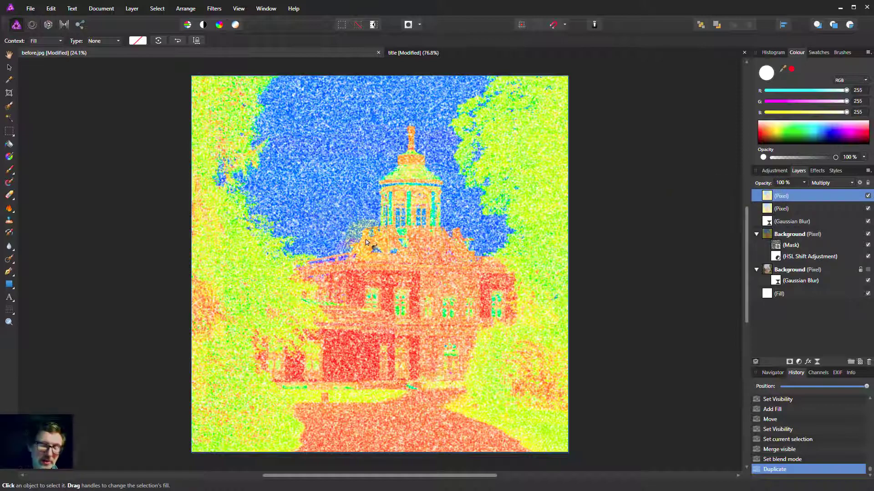
# Step: Apply the Edge Detect filter to the duplicated top pixel layer
pyautogui.scroll(6, 318, 235)
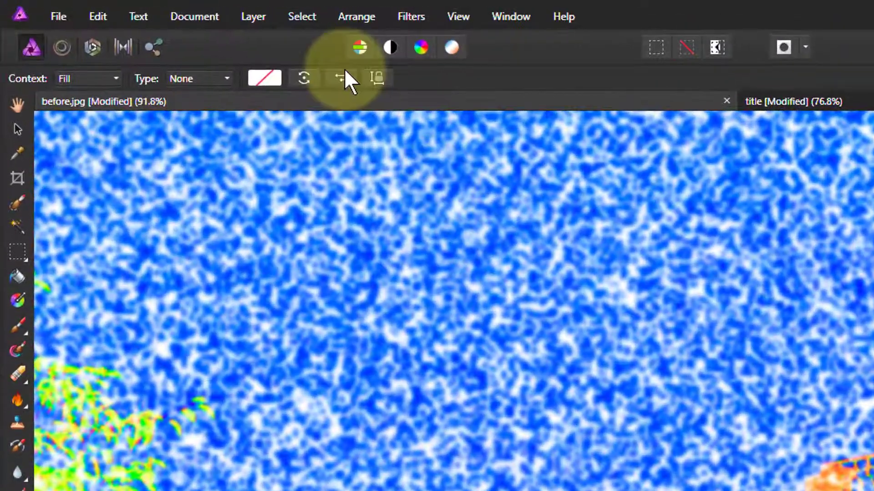
pyautogui.click(412, 22)
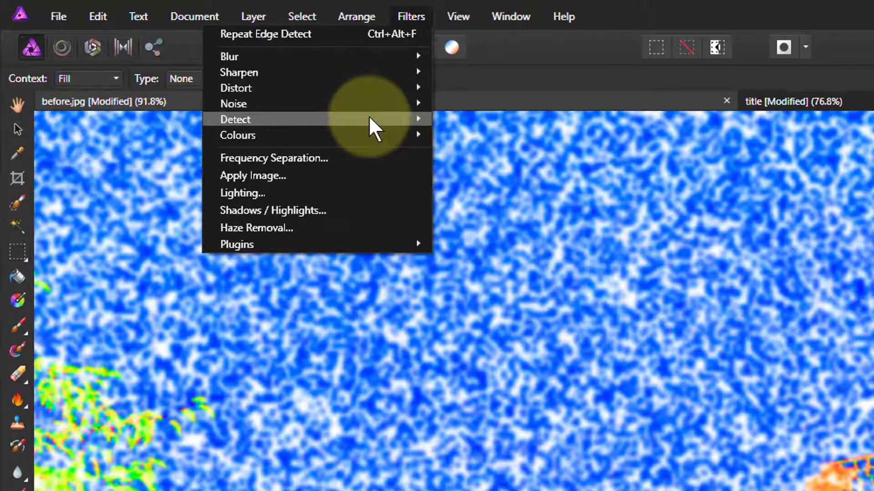
pyautogui.moveTo(369, 117)
pyautogui.click(108, 121)
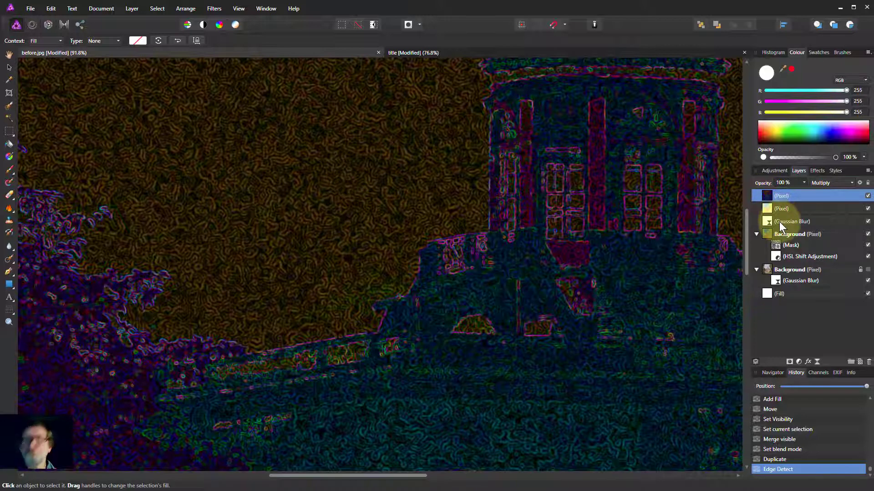
# Step: Set the edge-detected top pixel layer's blend mode to Overlay
pyautogui.moveTo(779, 222); pyautogui.dragTo(779, 222)
pyautogui.hotkey('ctrl', '0')
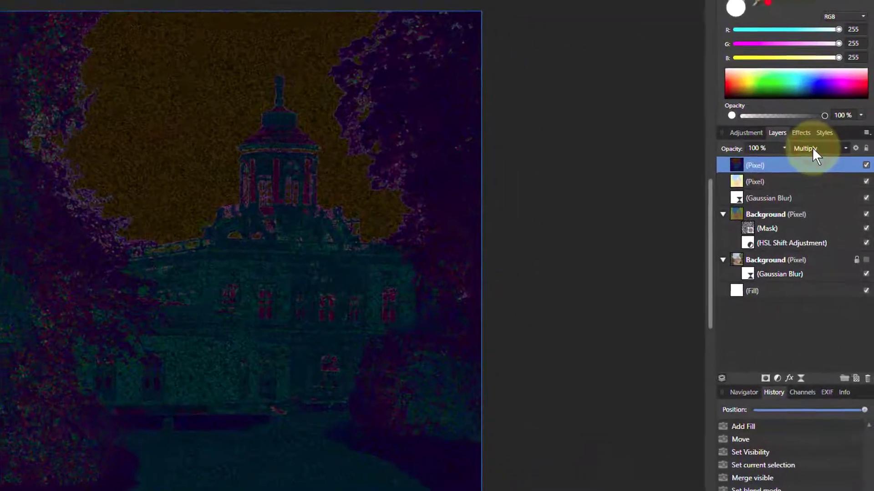
pyautogui.click(824, 183)
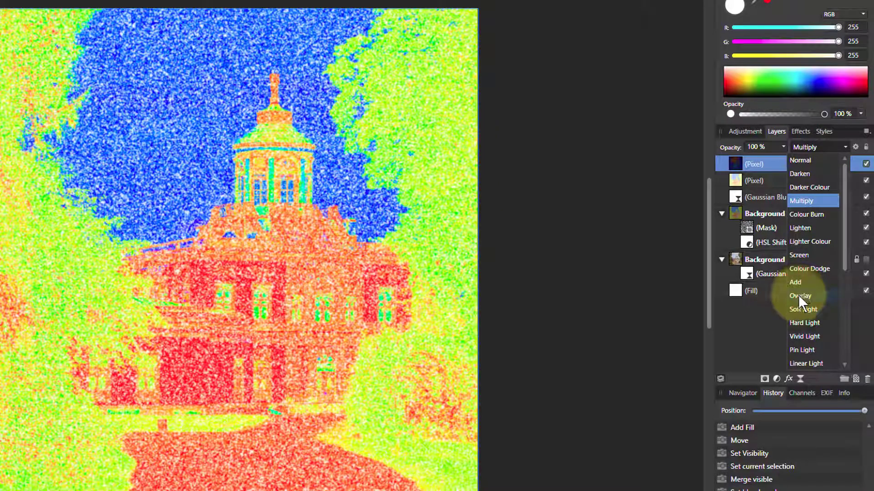
pyautogui.click(799, 296)
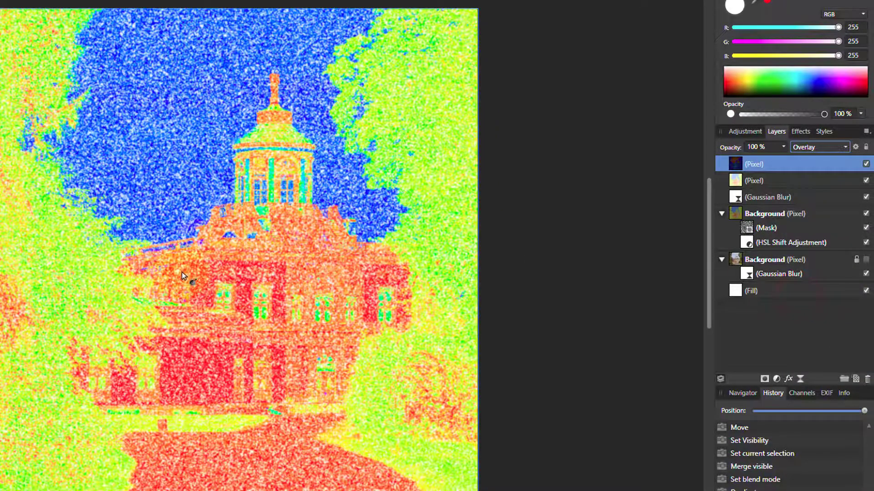
# Step: Add an HSL adjustment to the edge-detected top pixel layer with a Saturation Shift of -100%
pyautogui.scroll(8, 156, 275)
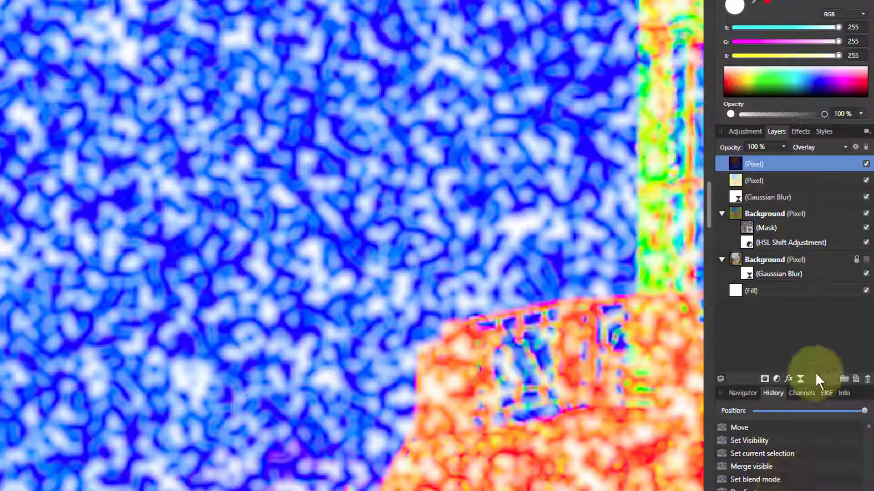
pyautogui.click(775, 378)
pyautogui.click(673, 119)
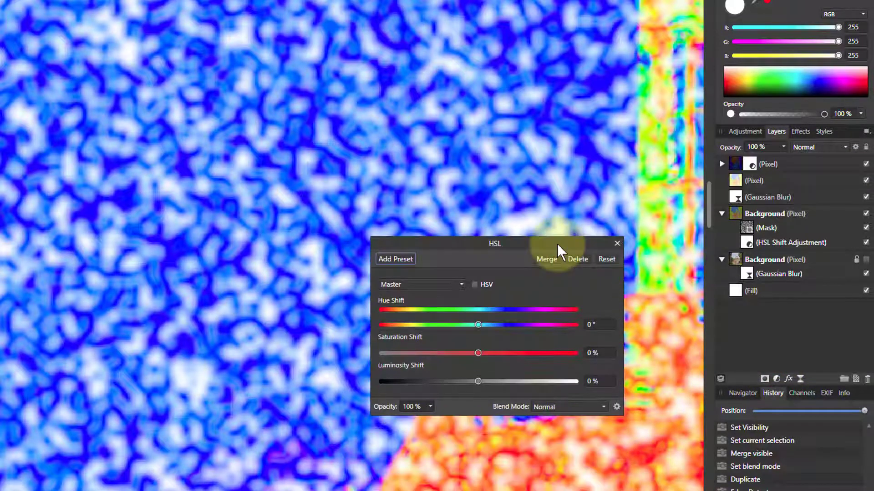
pyautogui.moveTo(475, 353); pyautogui.dragTo(365, 355)
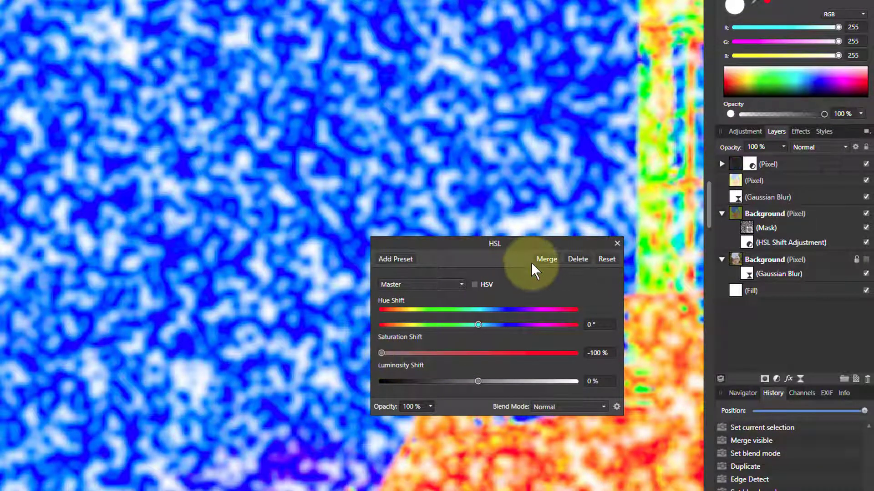
pyautogui.moveTo(561, 255); pyautogui.dragTo(563, 260)
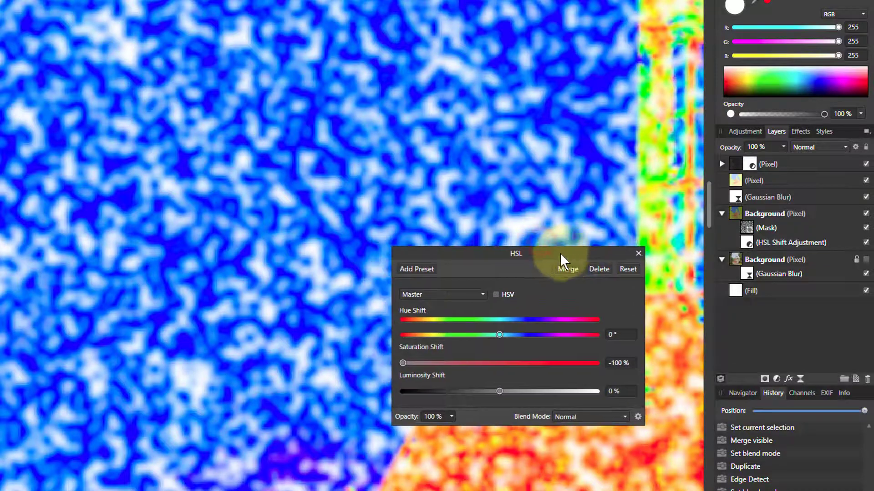
pyautogui.click(638, 253)
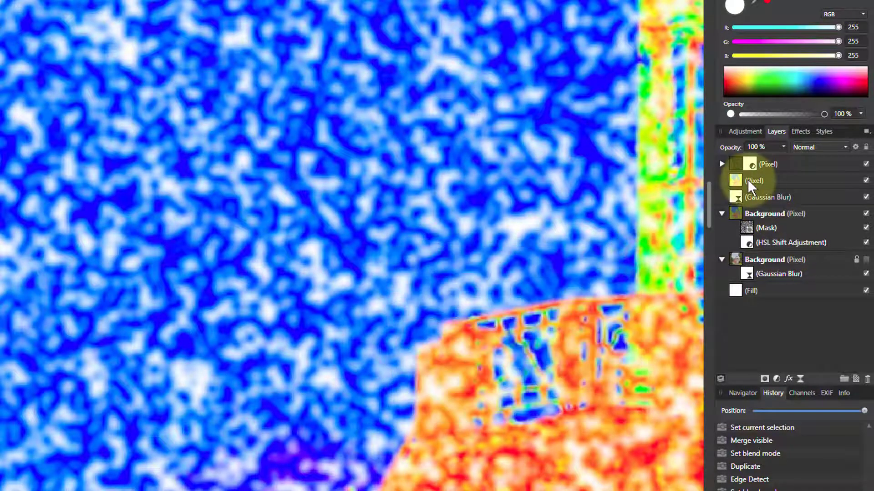